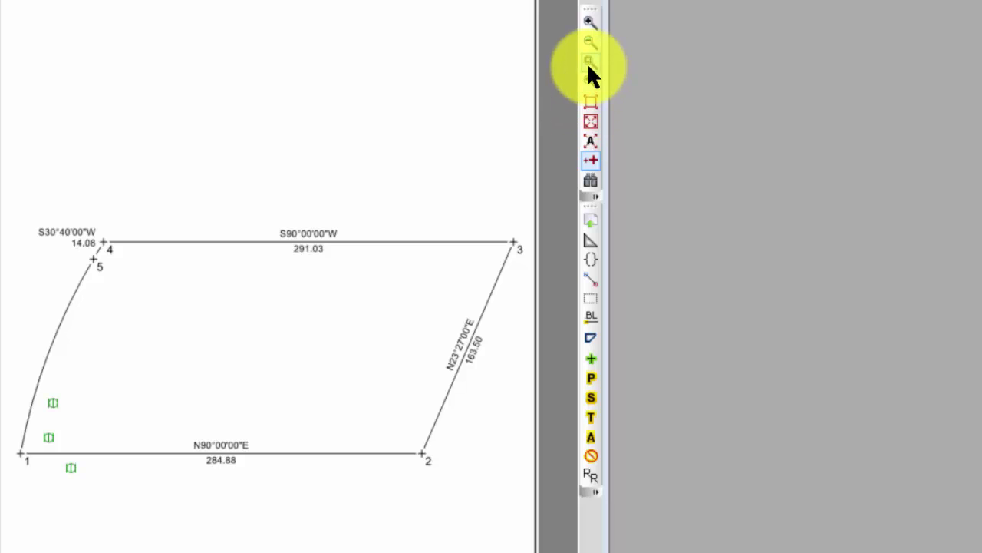
Zoom in on lot corner 1 and the three green utility symbols beside it
click(588, 63)
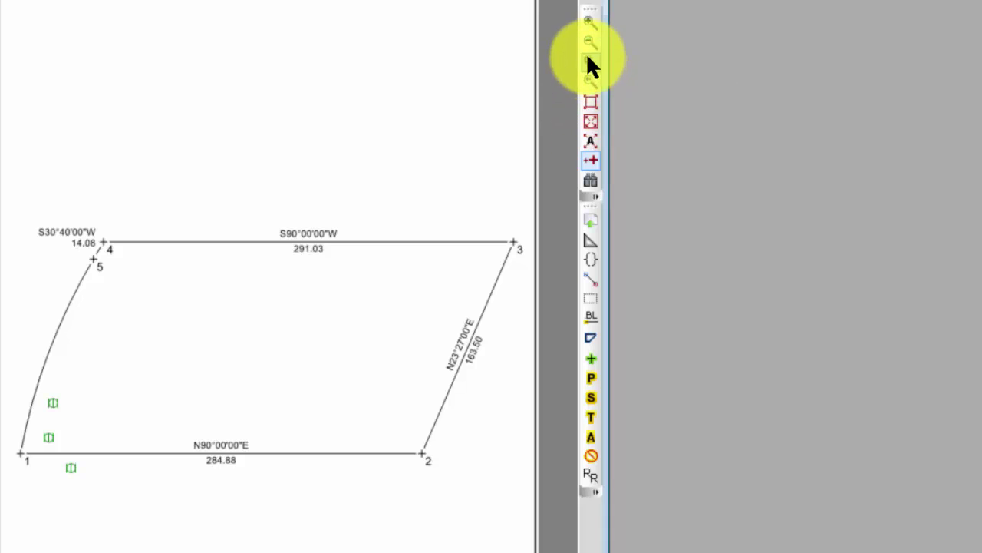
click(164, 509)
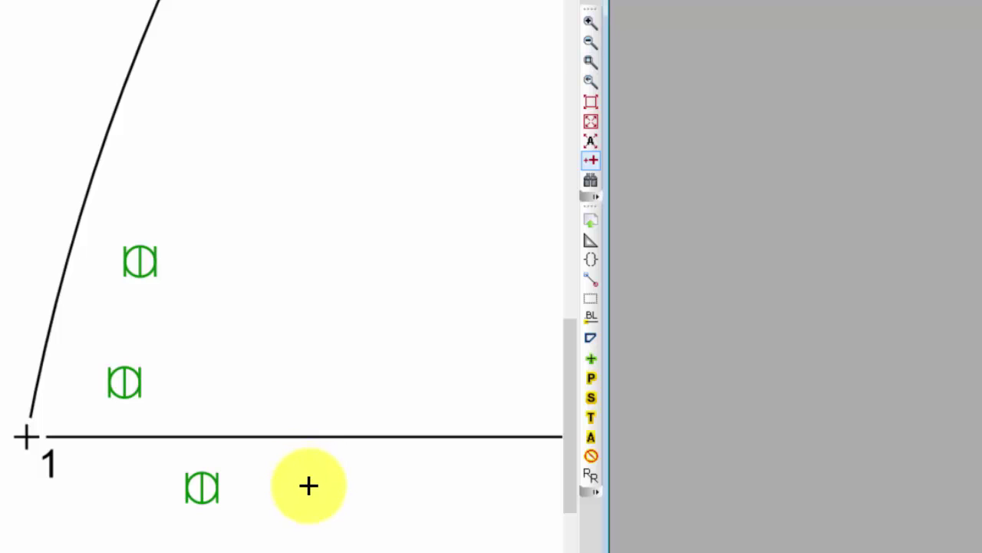
Start a perpendicular Offset to Line calculation from utility point 101 and move the dialog aside
mouse_move(206, 493)
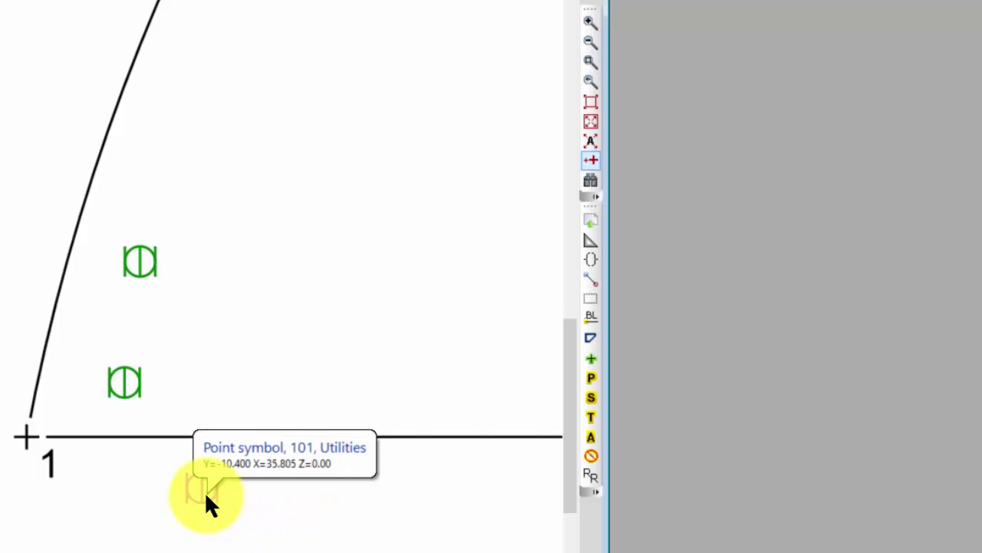
right_click(204, 491)
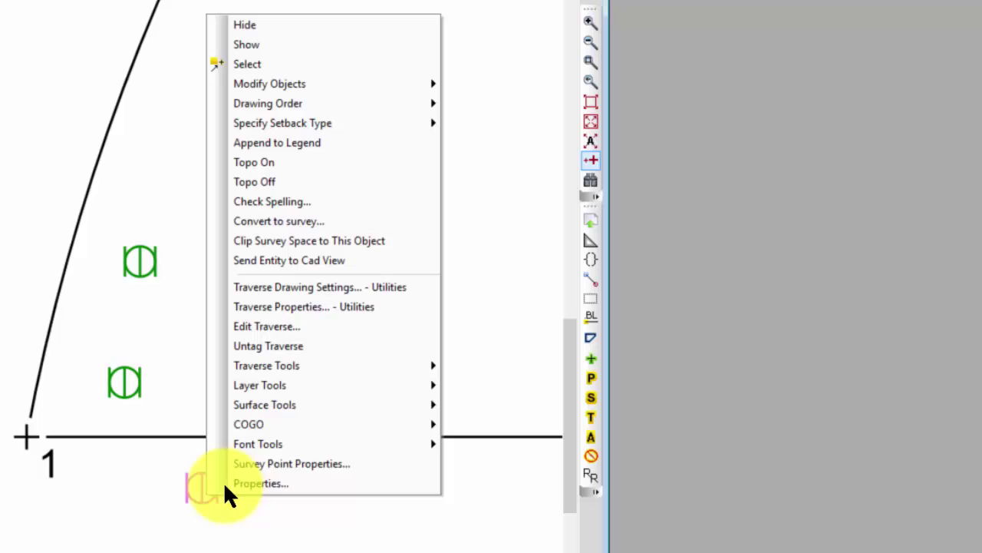
mouse_move(250, 424)
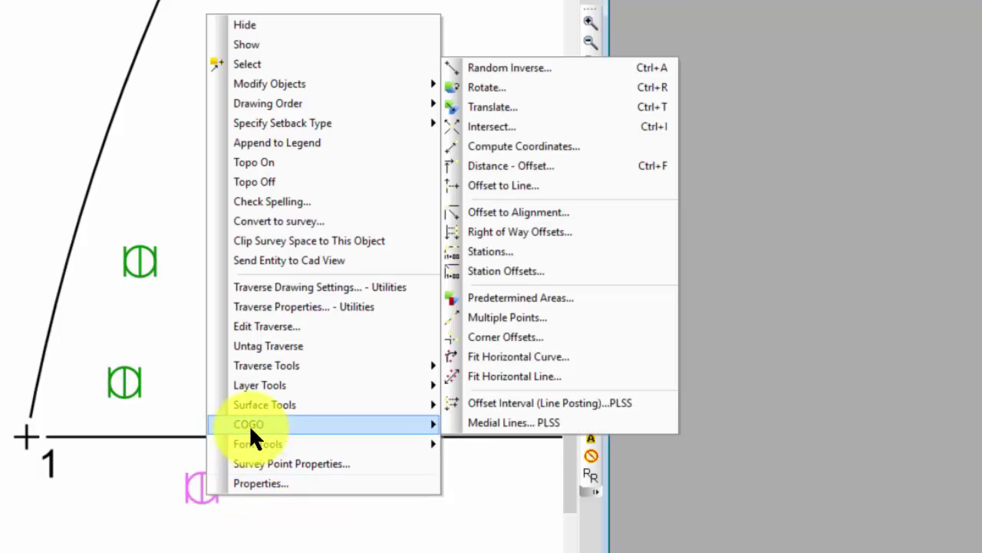
click(517, 185)
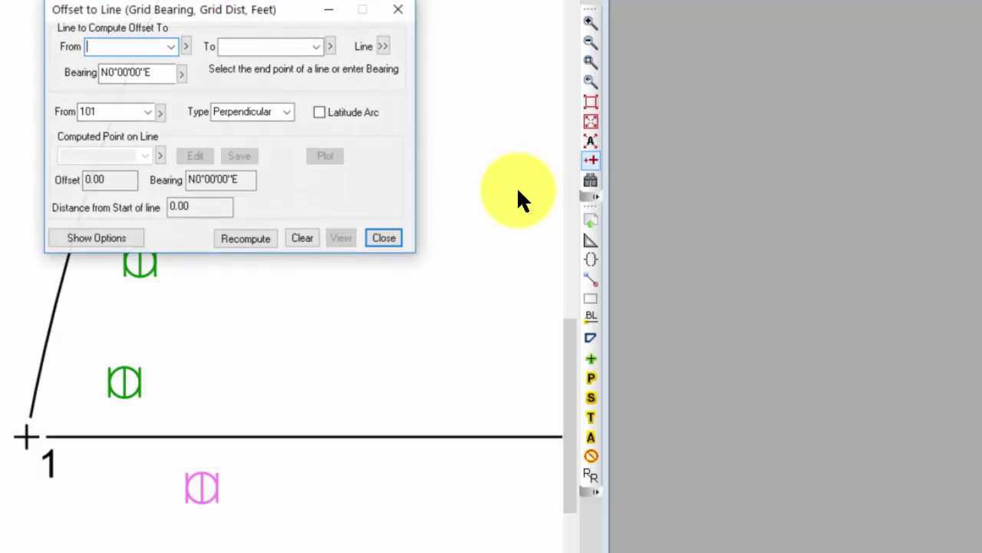
drag(295, 11, 879, 242)
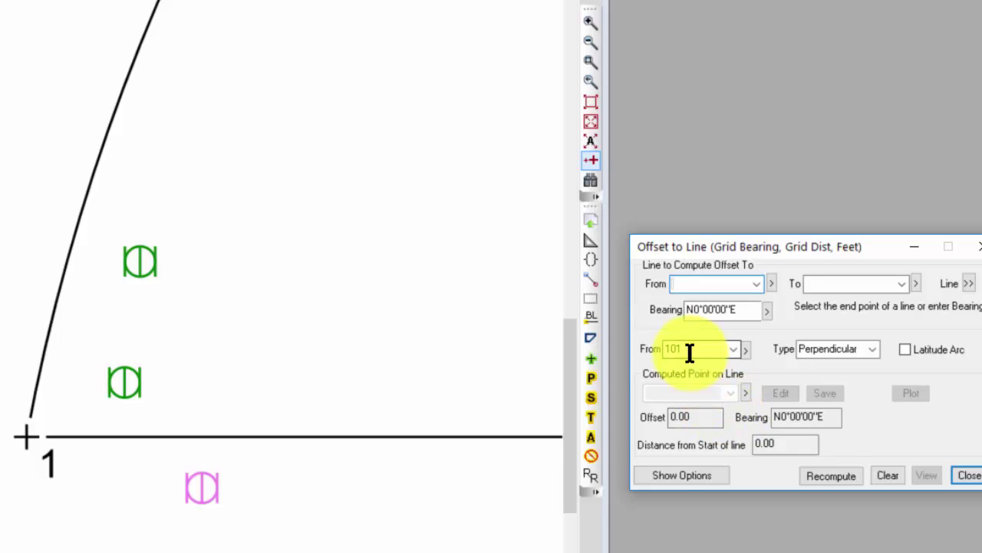
Pick line 1–2 so point 101 resolves to 10.40 right, 35.80 along the line
click(968, 283)
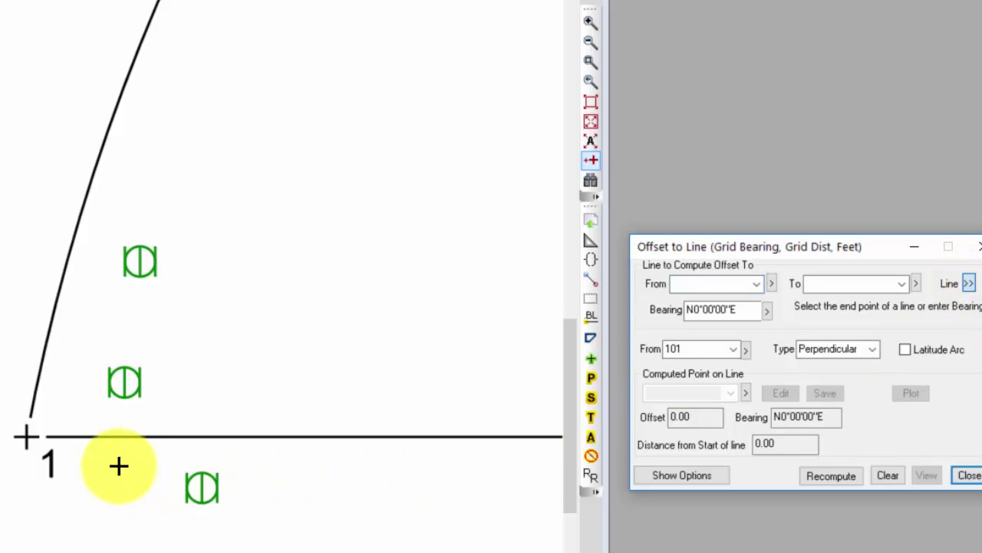
click(126, 436)
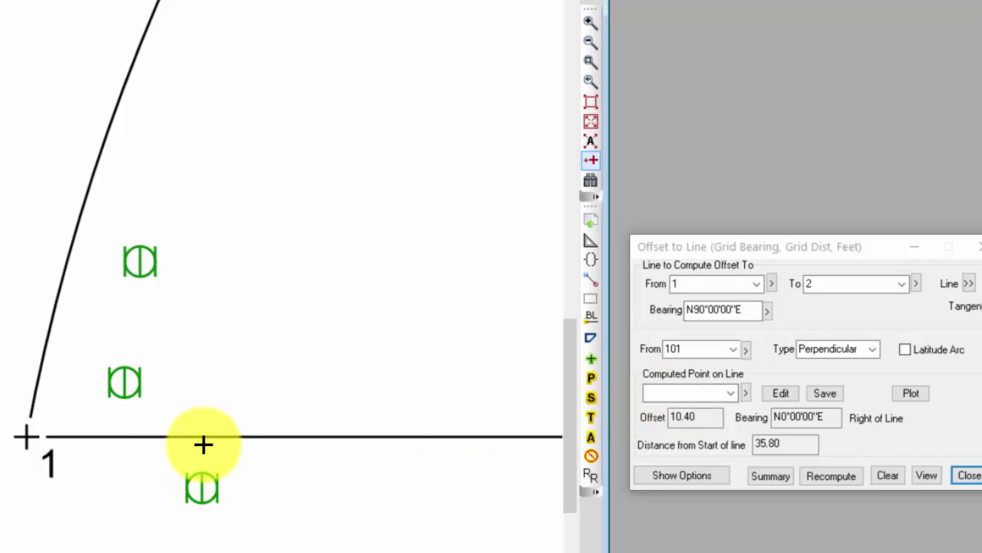
mouse_move(206, 442)
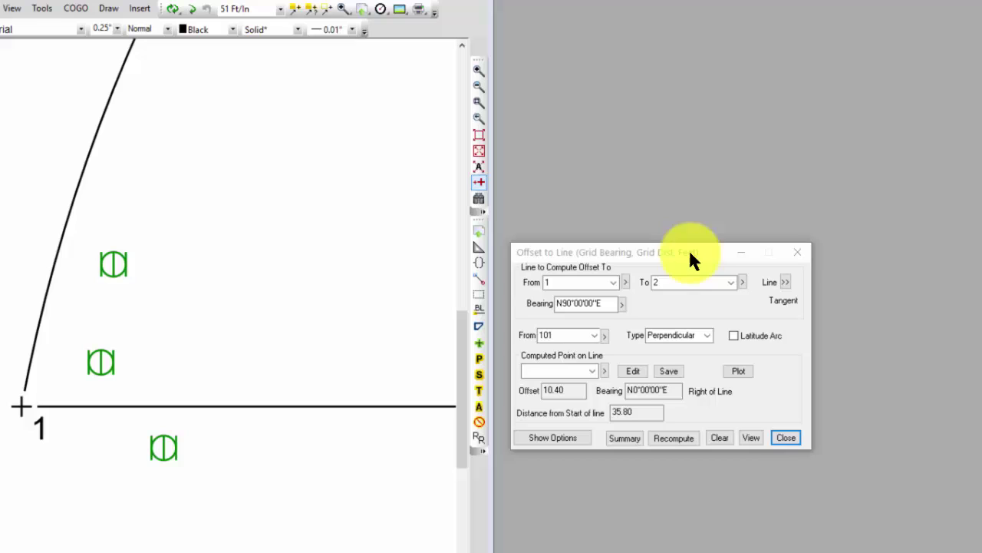
drag(690, 252, 681, 352)
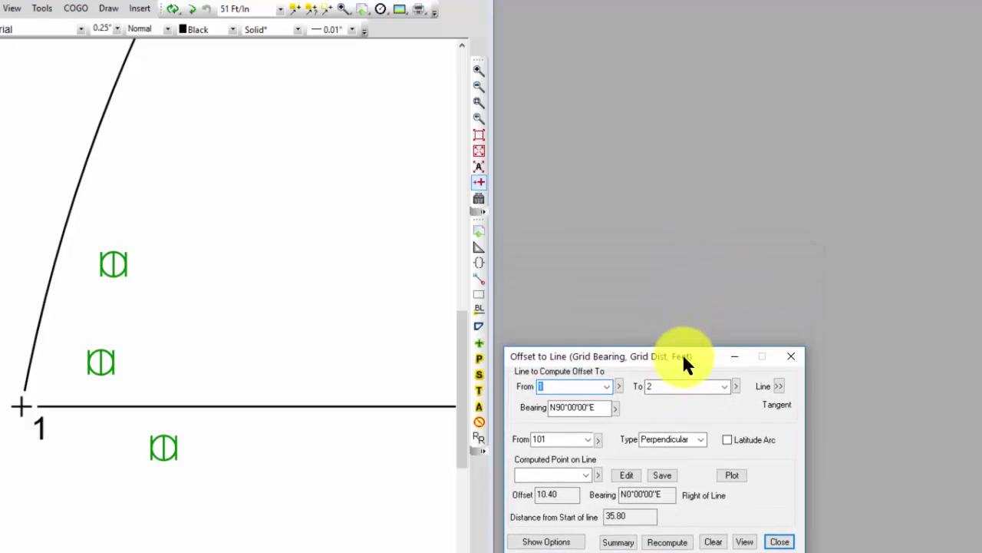
Write point 101's offset (10.40 right, on-line X=35.805) to Report View and shorten the window
click(626, 542)
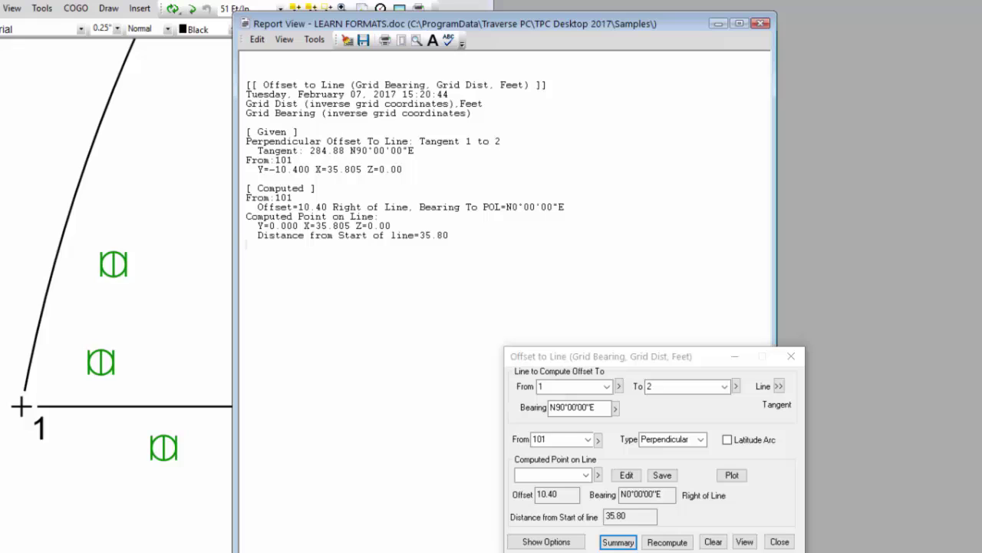
drag(622, 550, 640, 338)
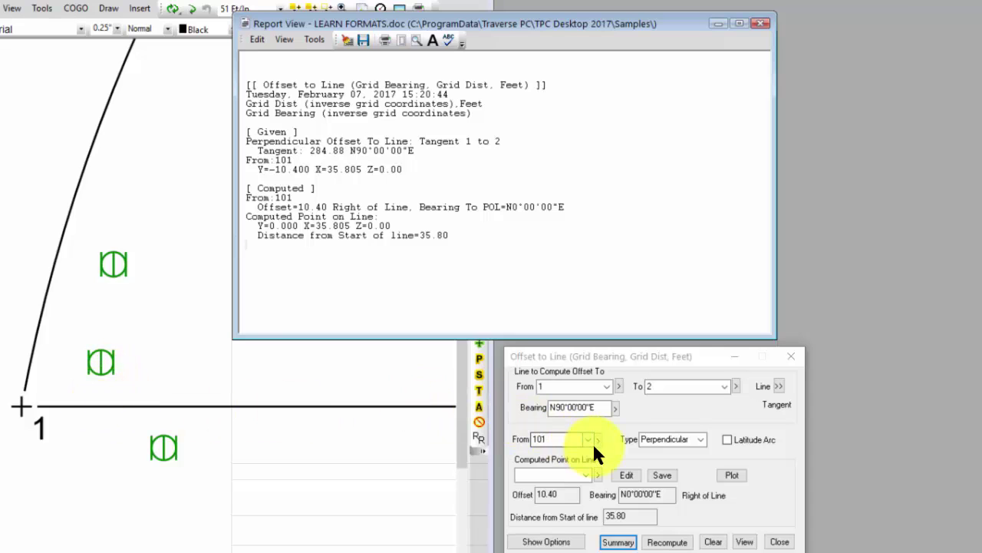
Switch the From point to 100 and add its 11.11-left, 19.99-along offset to the report
click(618, 356)
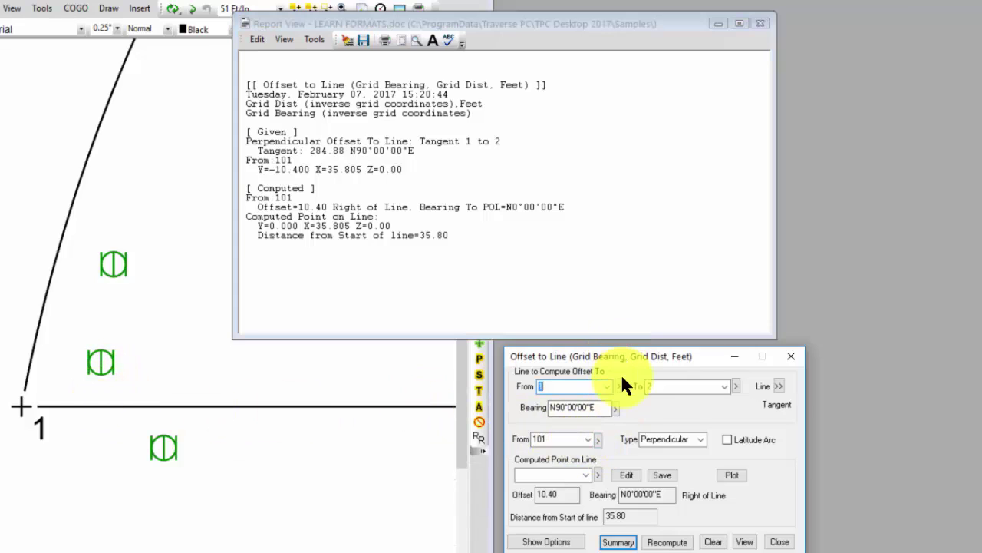
click(598, 439)
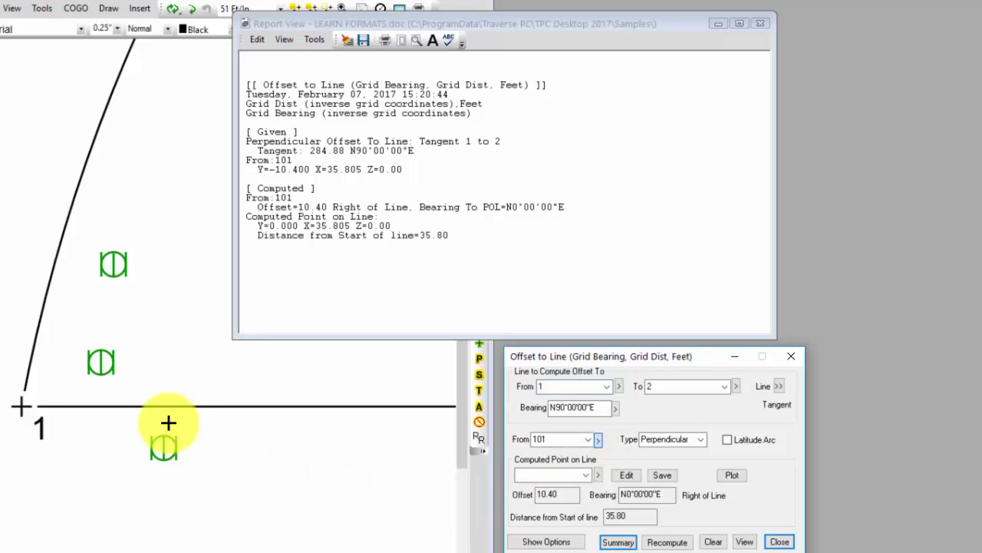
click(113, 366)
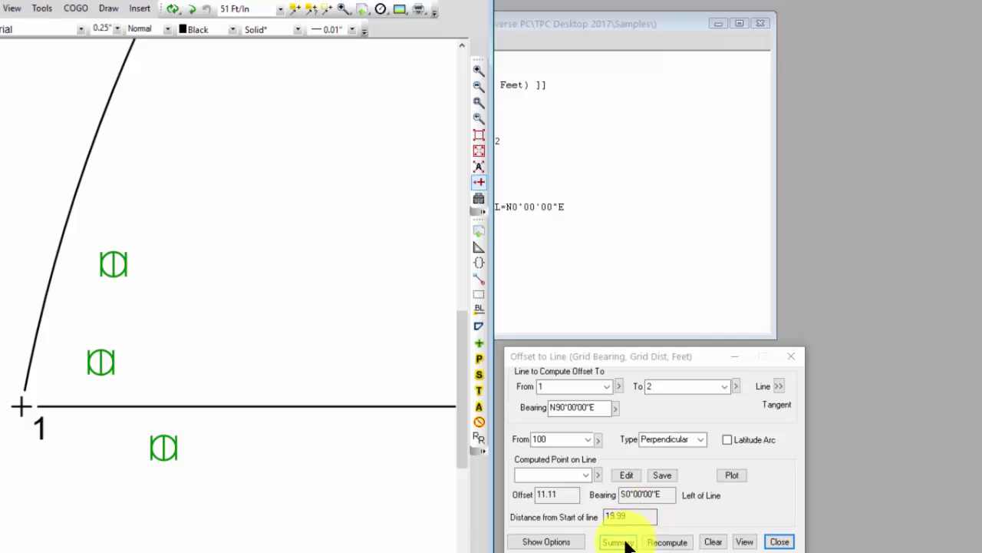
click(618, 541)
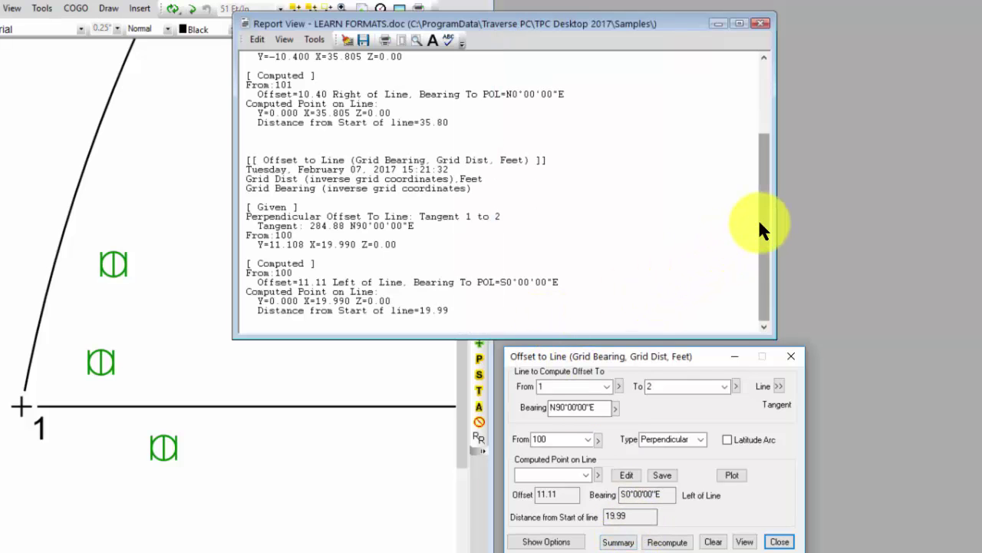
drag(764, 217, 782, 253)
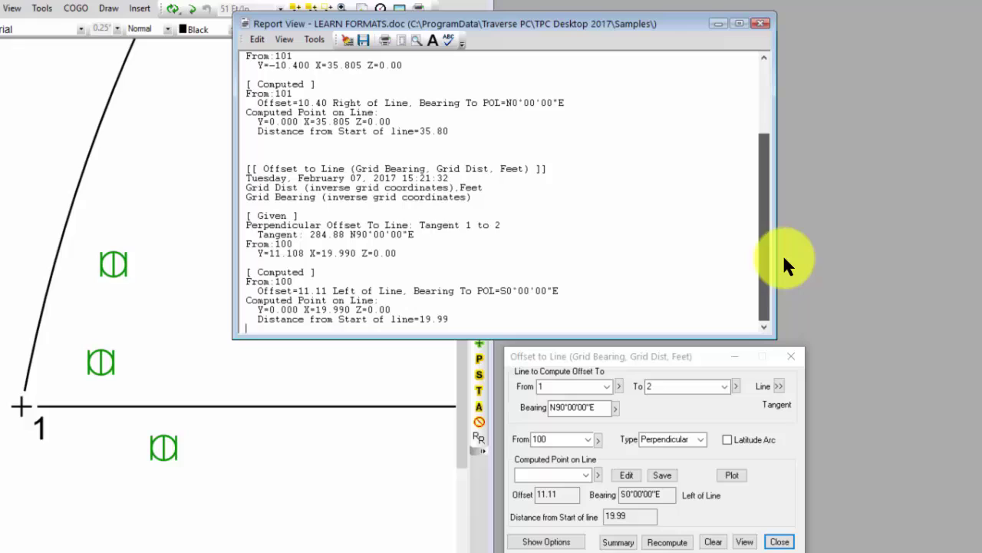
Switch the line to curve 5–1:1 and report point 100's 17.38 right offset
click(660, 354)
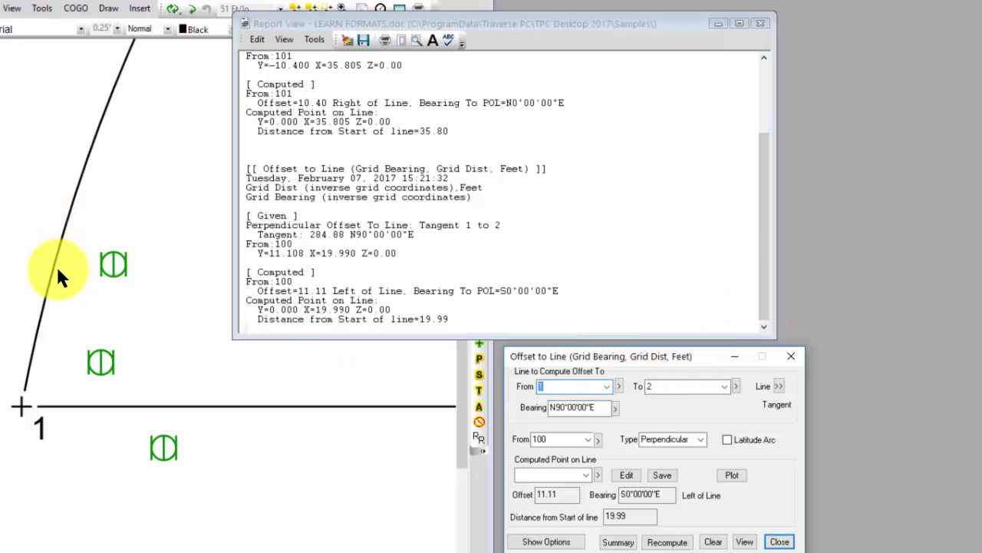
click(777, 386)
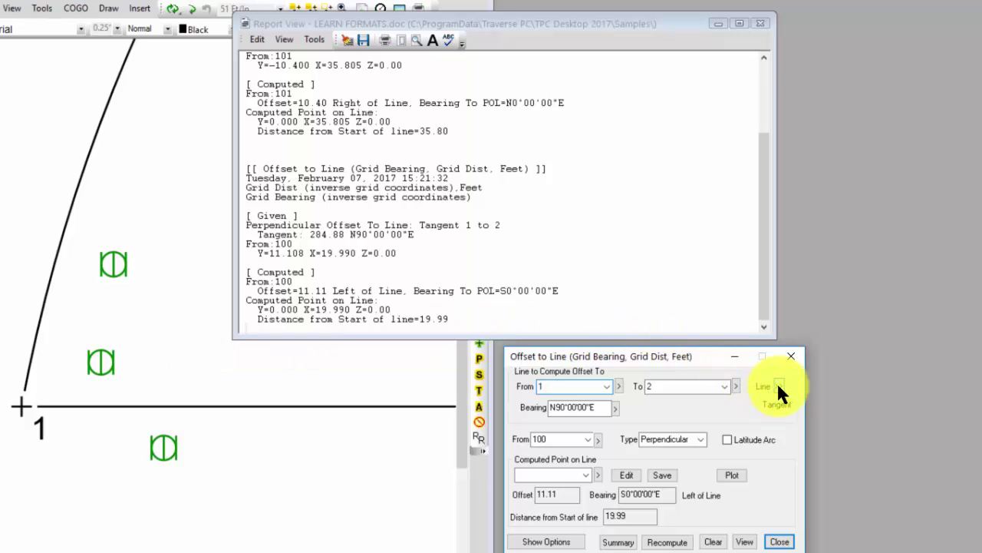
click(32, 367)
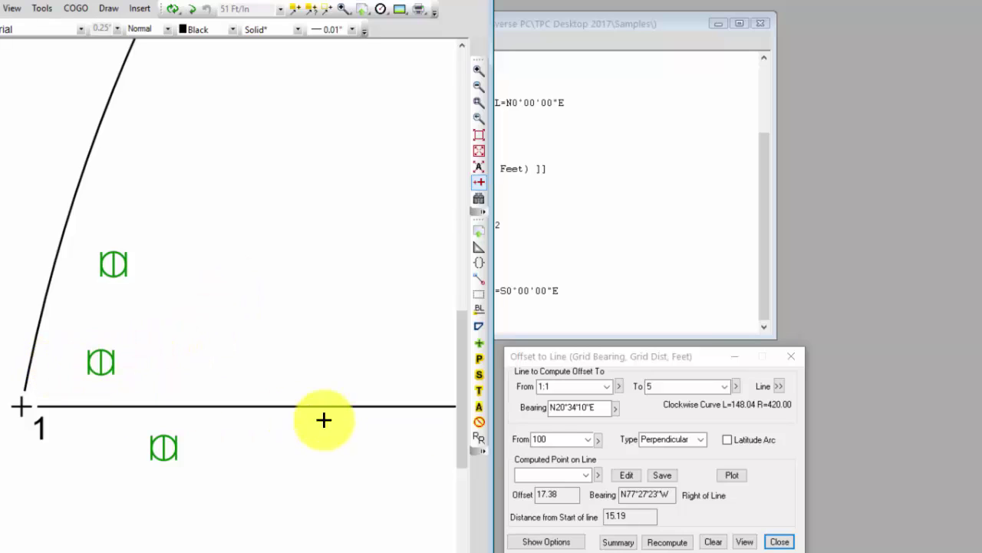
click(682, 356)
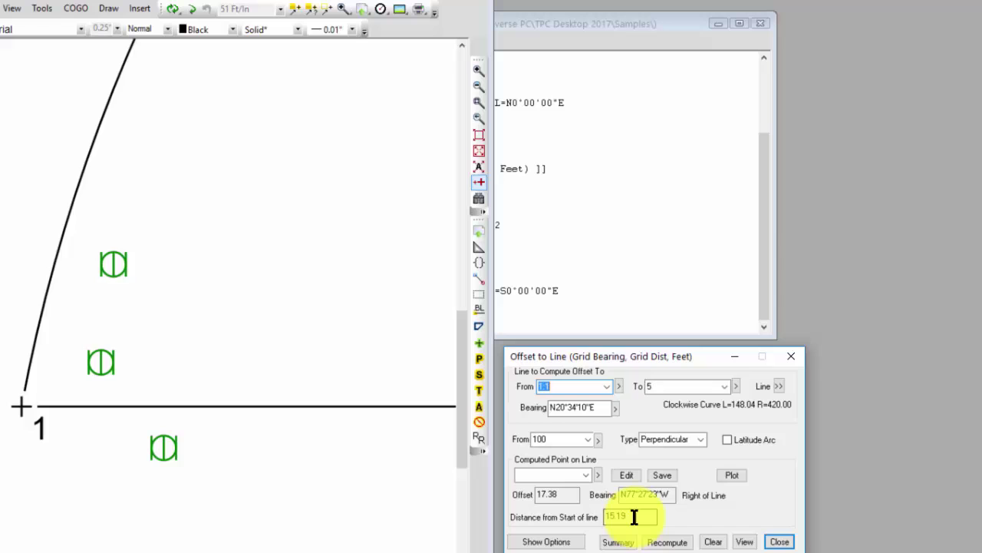
click(628, 541)
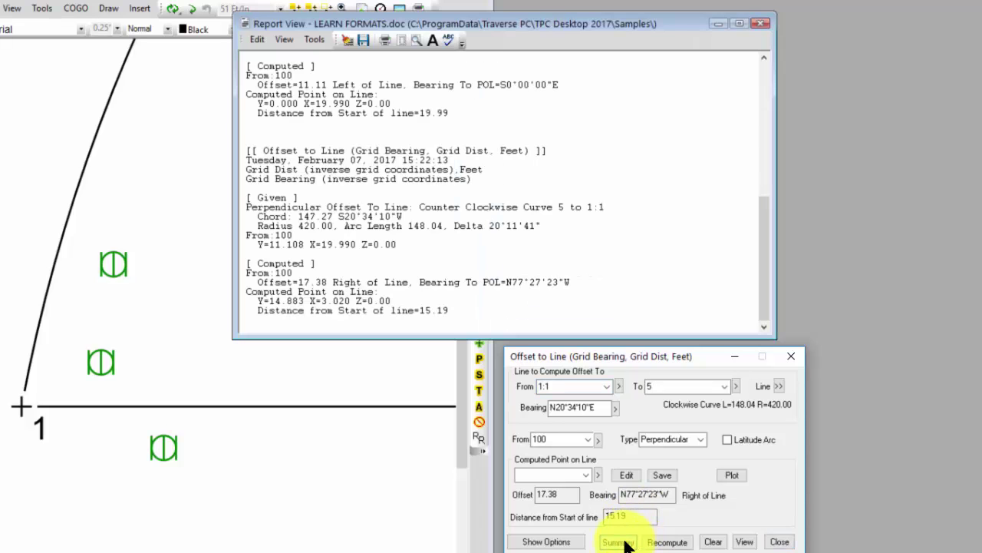
Report point 102's curve offset, 14.36 right and 40.85 along, and enlarge the report
click(598, 439)
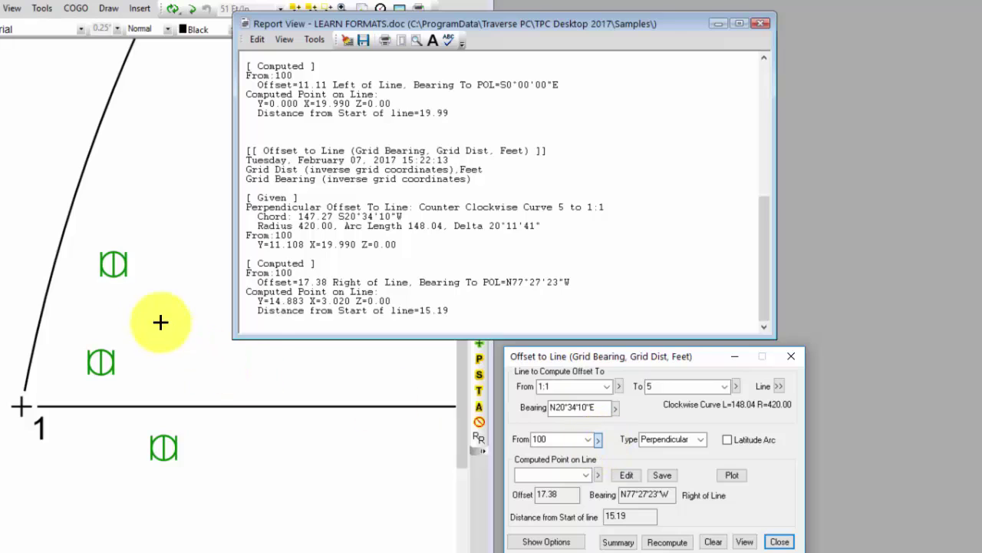
click(118, 269)
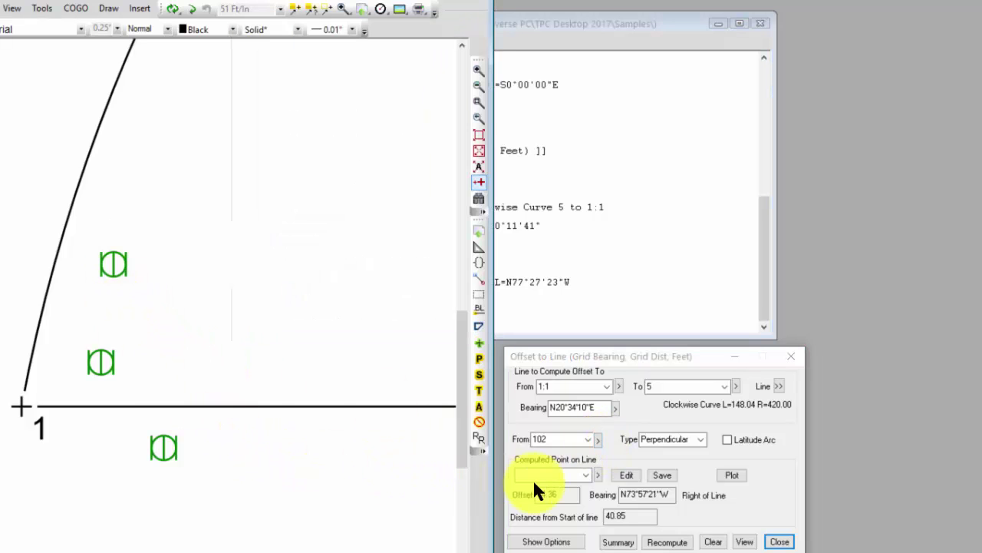
click(618, 542)
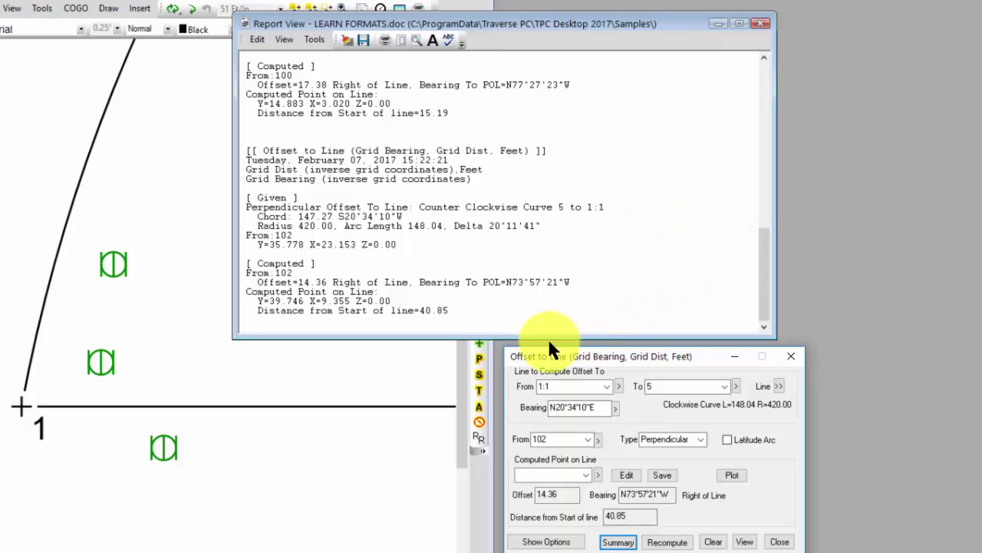
drag(548, 338, 521, 547)
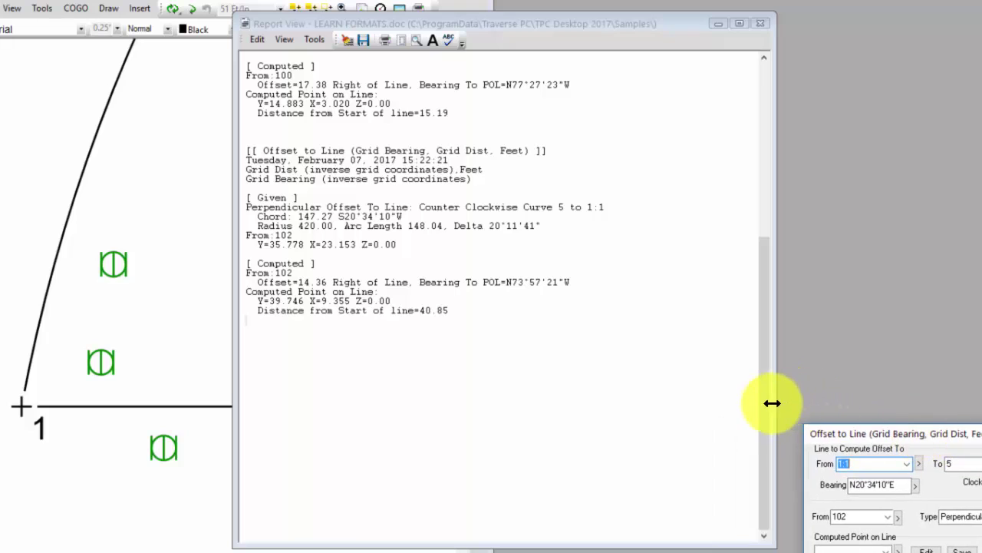
Highlight the Offset=17.38 and Offset=14.36 lines in the report, then return to the drawing
drag(766, 403, 777, 221)
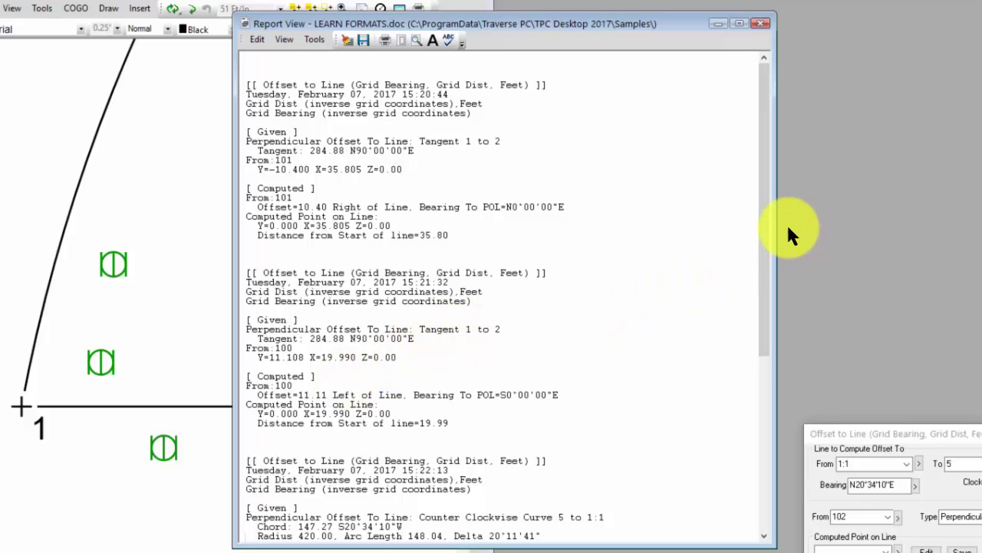
drag(765, 229, 769, 401)
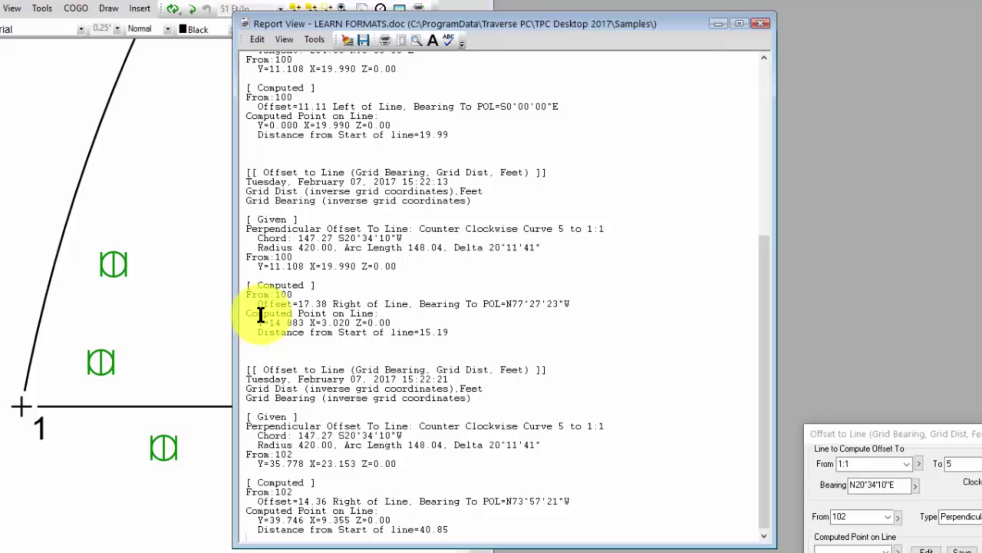
drag(258, 304, 331, 304)
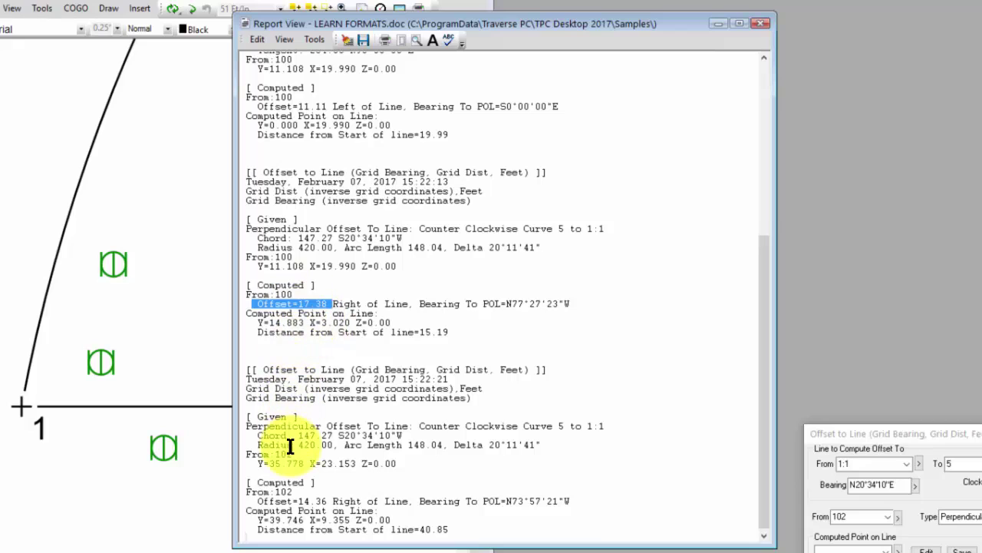
drag(253, 501, 327, 501)
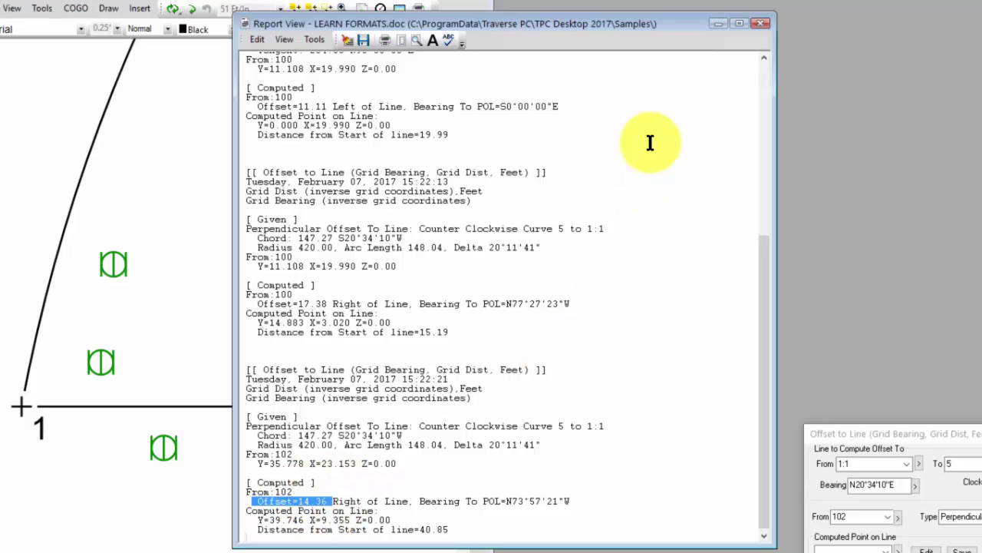
click(184, 159)
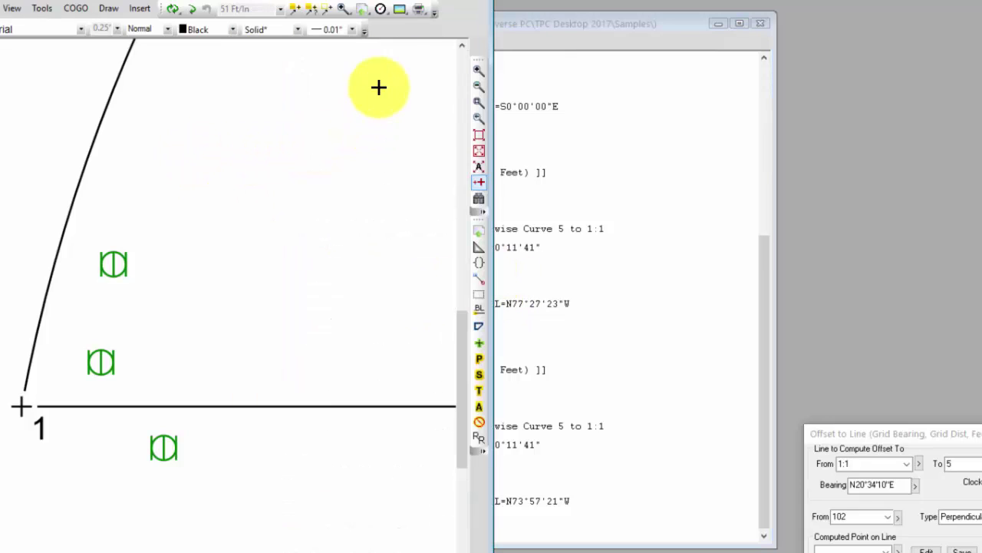
Draw a 14.36 Dynamic Offset dimension from point 102 to curve 5–1, then bring the report forward
click(398, 11)
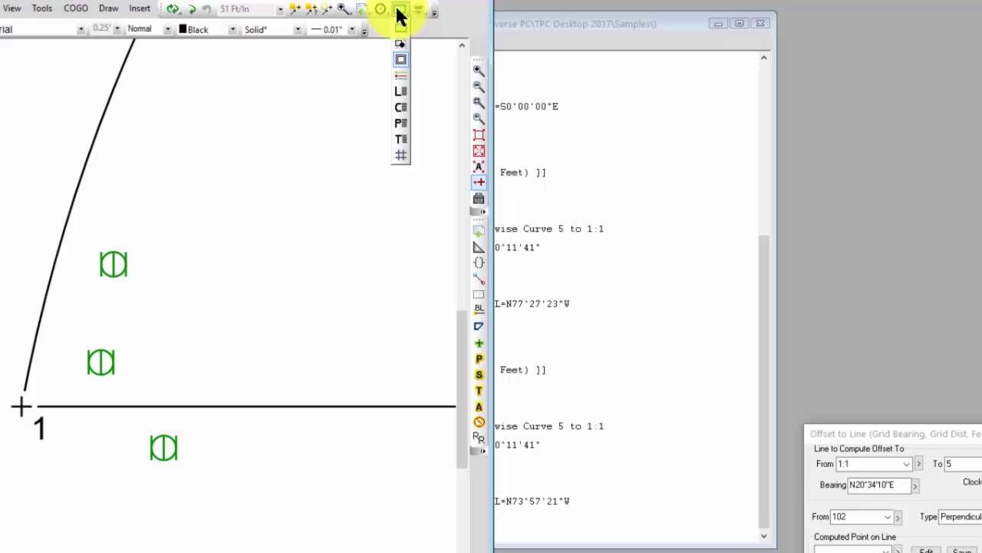
click(258, 95)
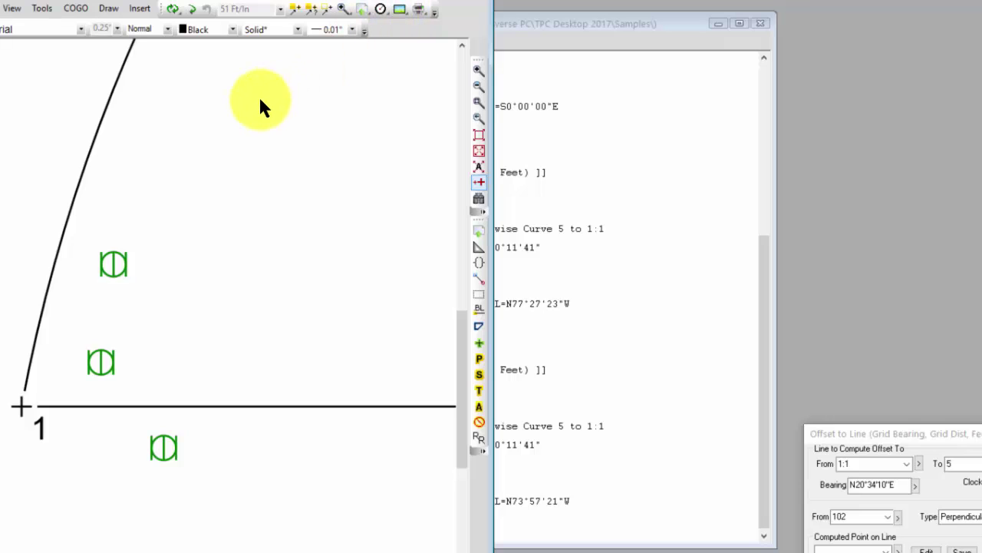
click(381, 10)
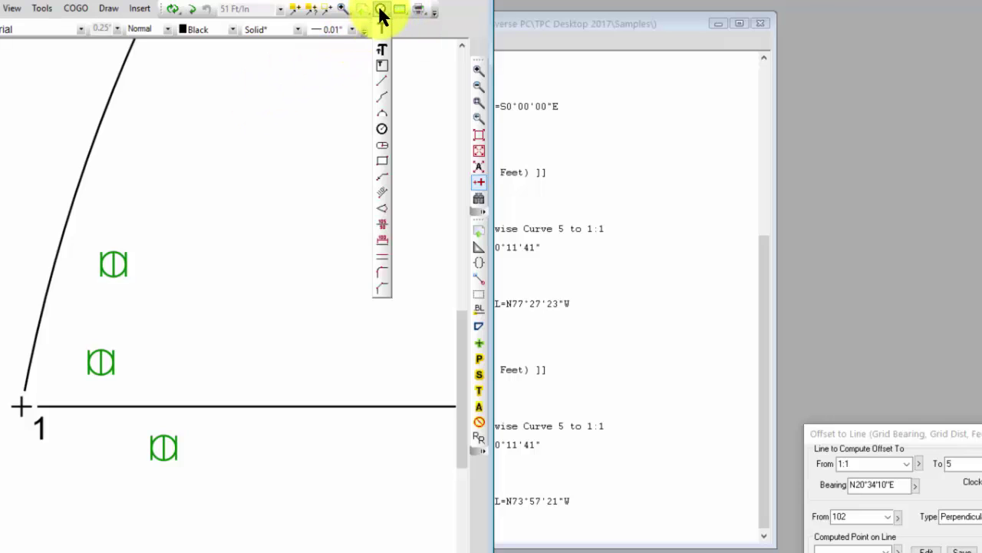
click(386, 190)
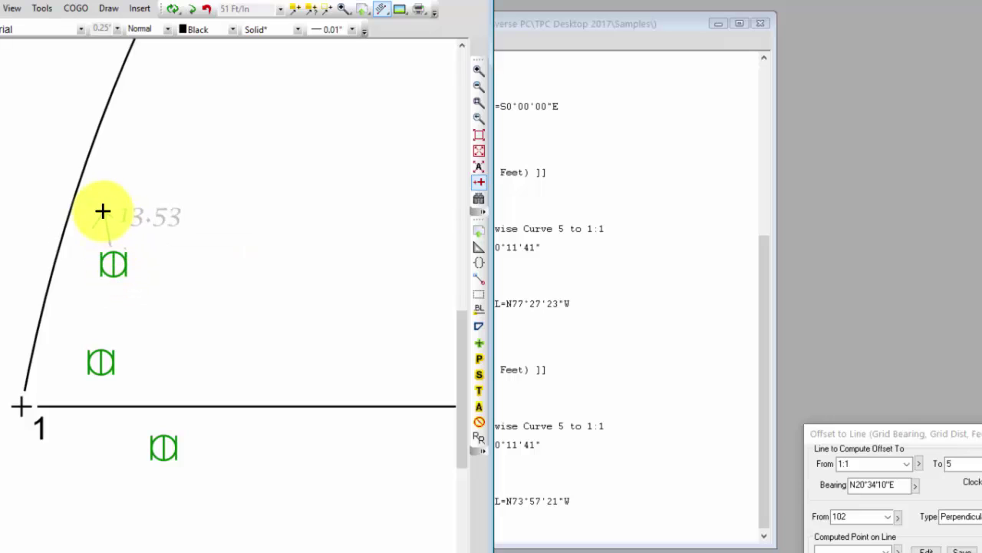
click(78, 251)
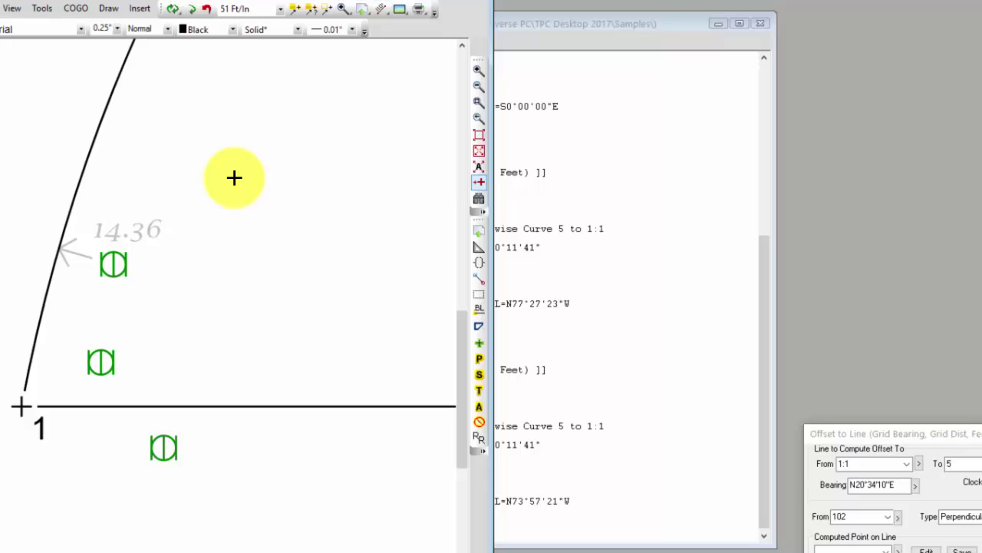
click(535, 21)
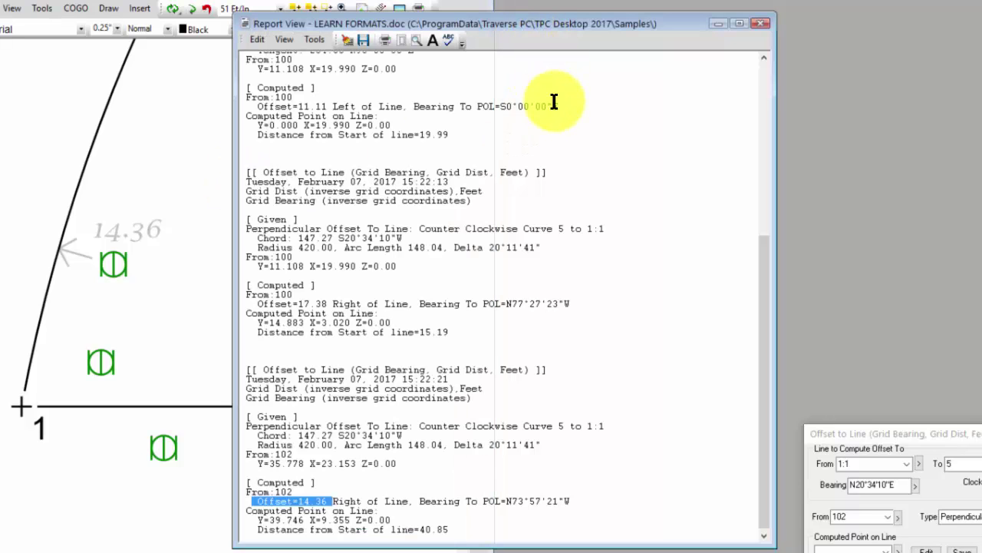